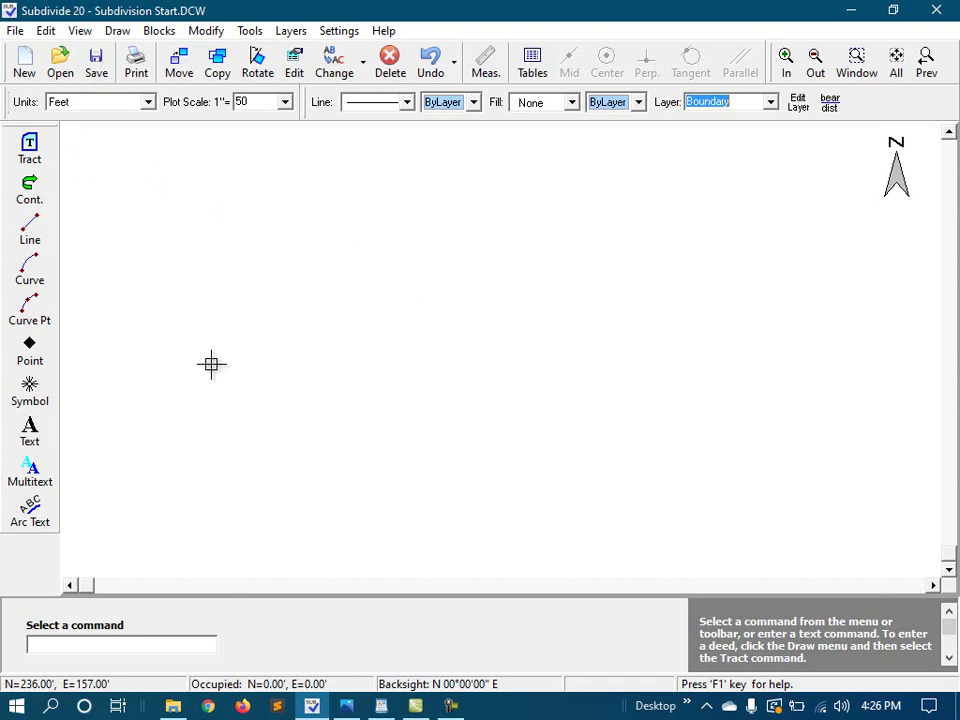
Switch to the Subsivision parcel.rtf document in WordPad and copy the highlighted legal description
left_click(381, 706)
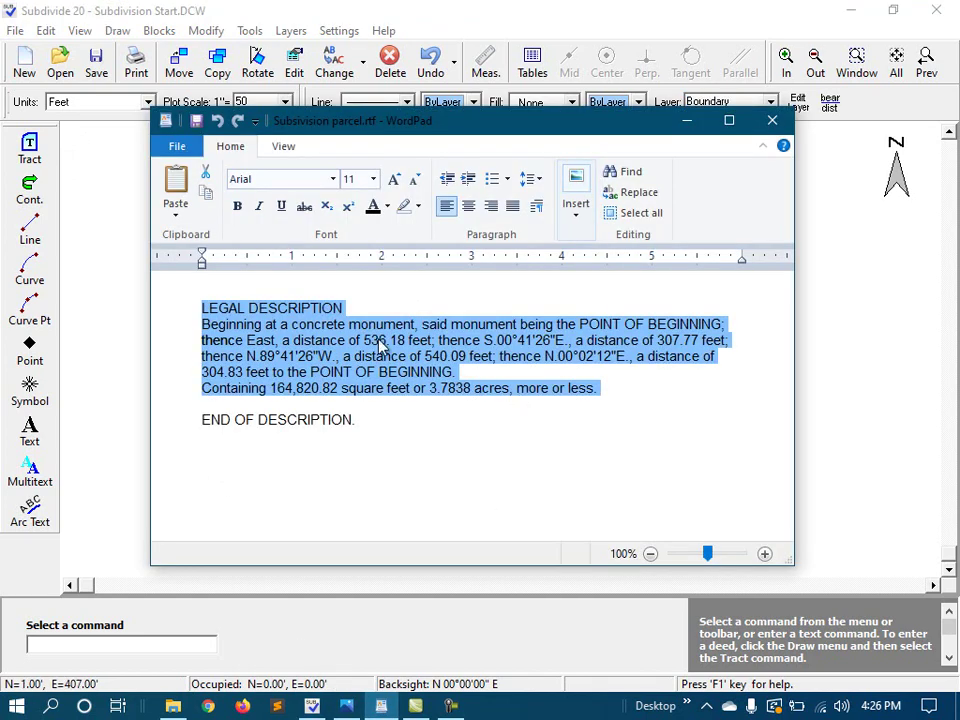
right_click(277, 343)
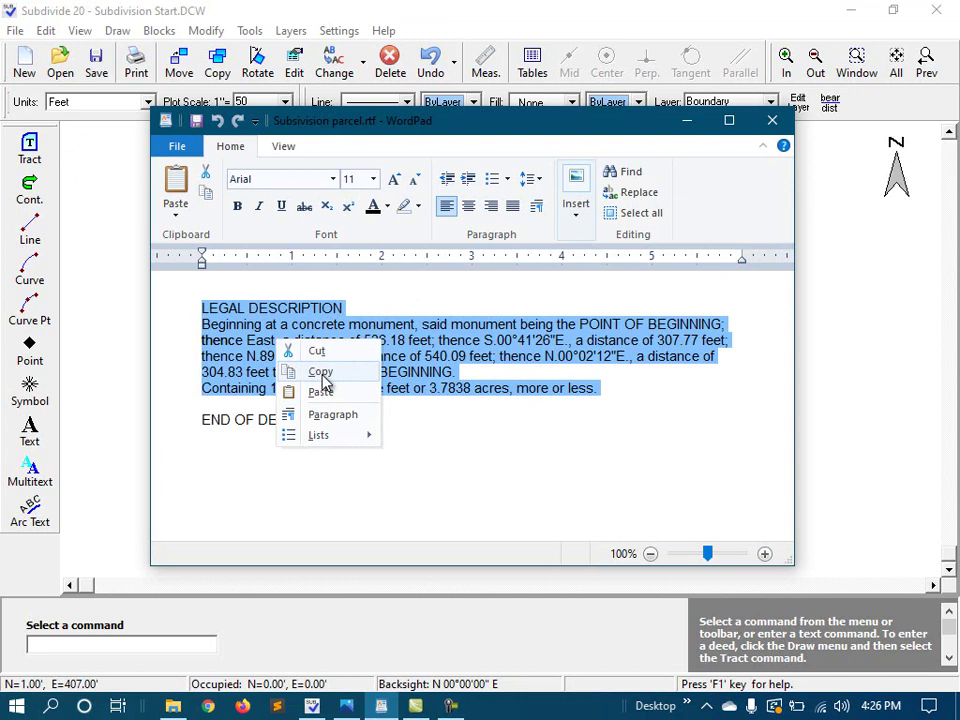
left_click(320, 373)
Switch back to Subdivide and draw the parcel boundary from the copied legal description with the Deed Reader
left_click(274, 13)
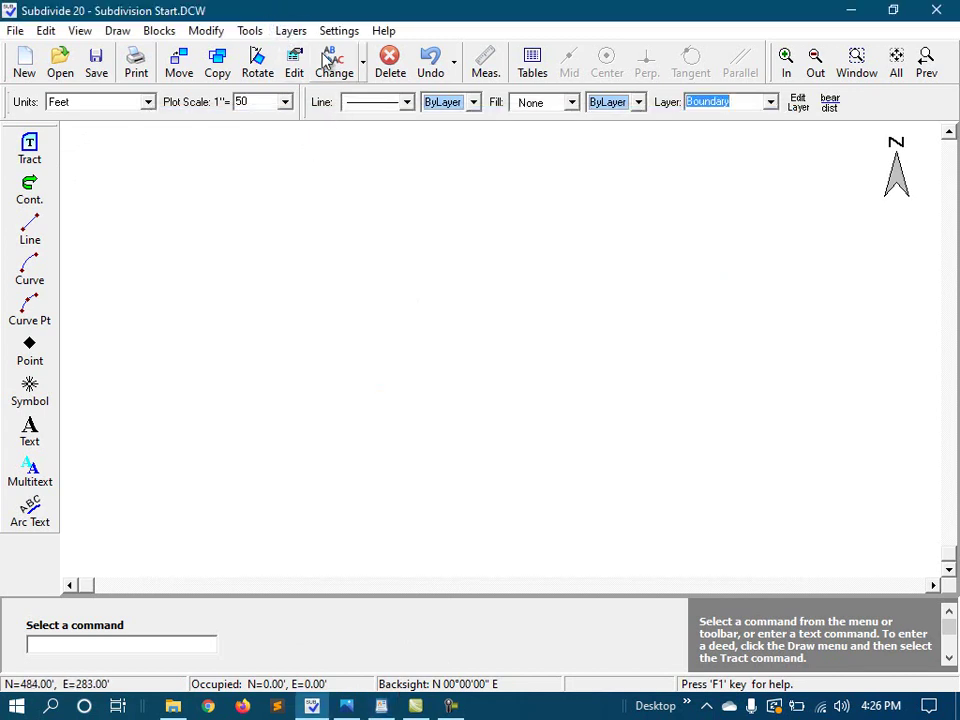
left_click(250, 30)
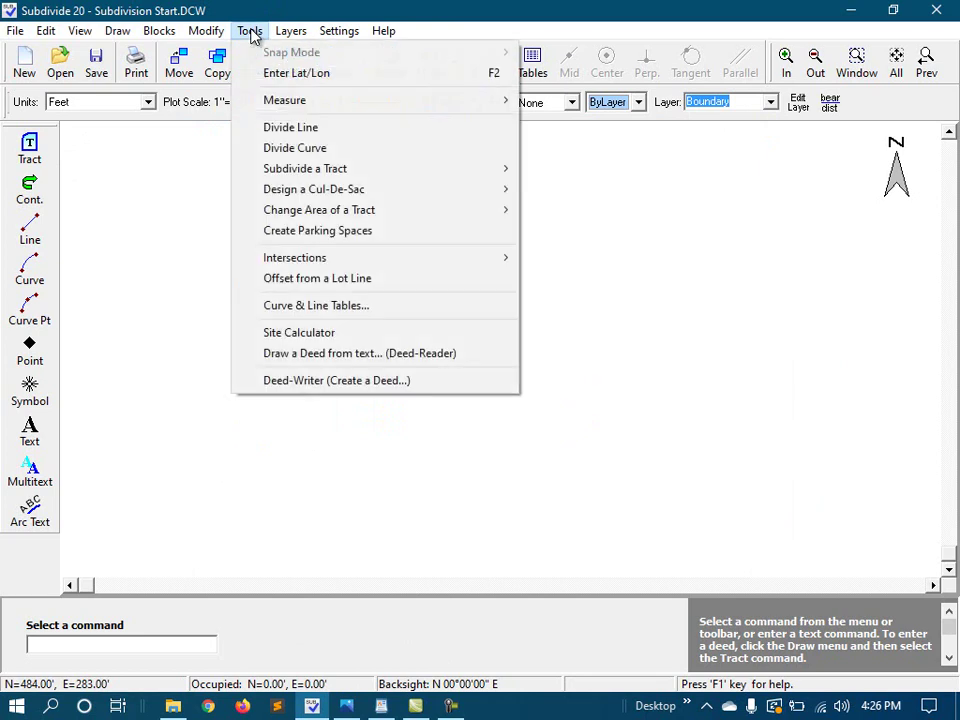
left_click(424, 355)
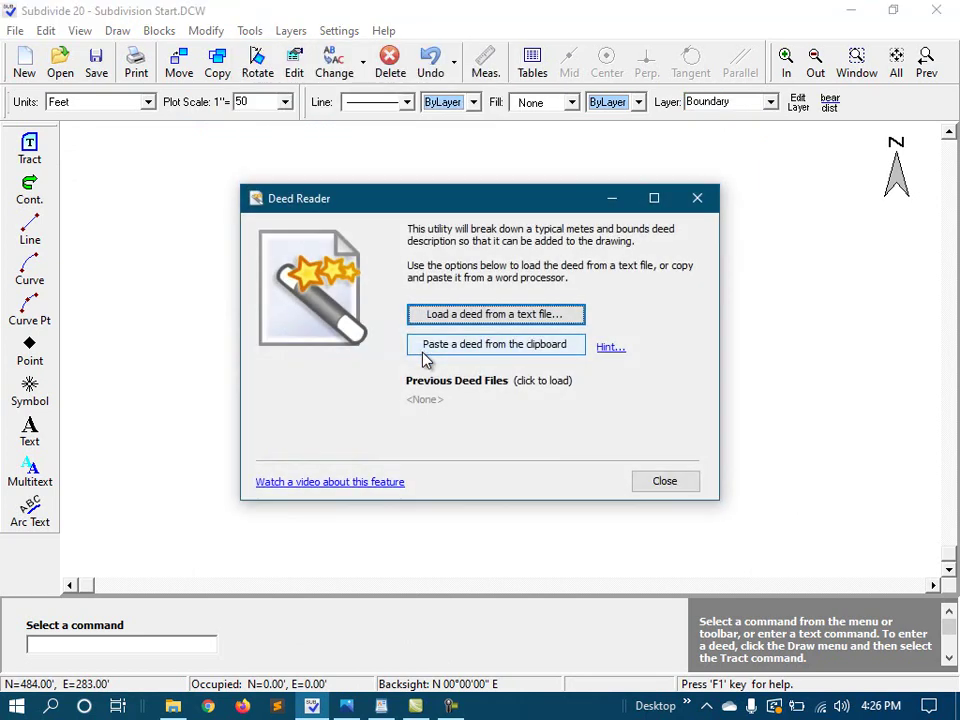
left_click(503, 347)
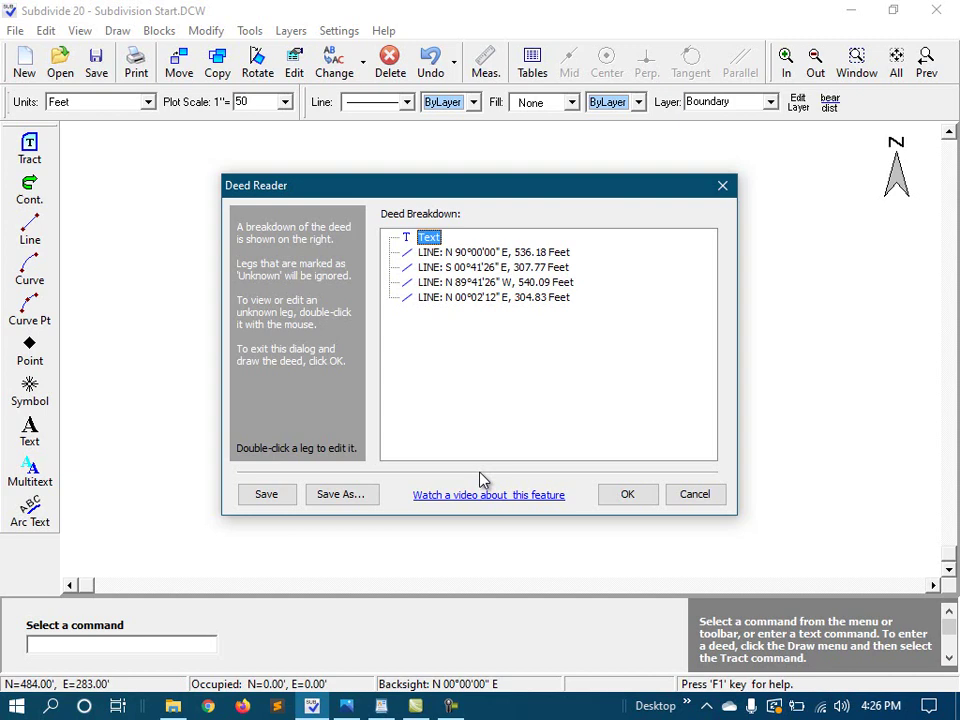
left_click(628, 494)
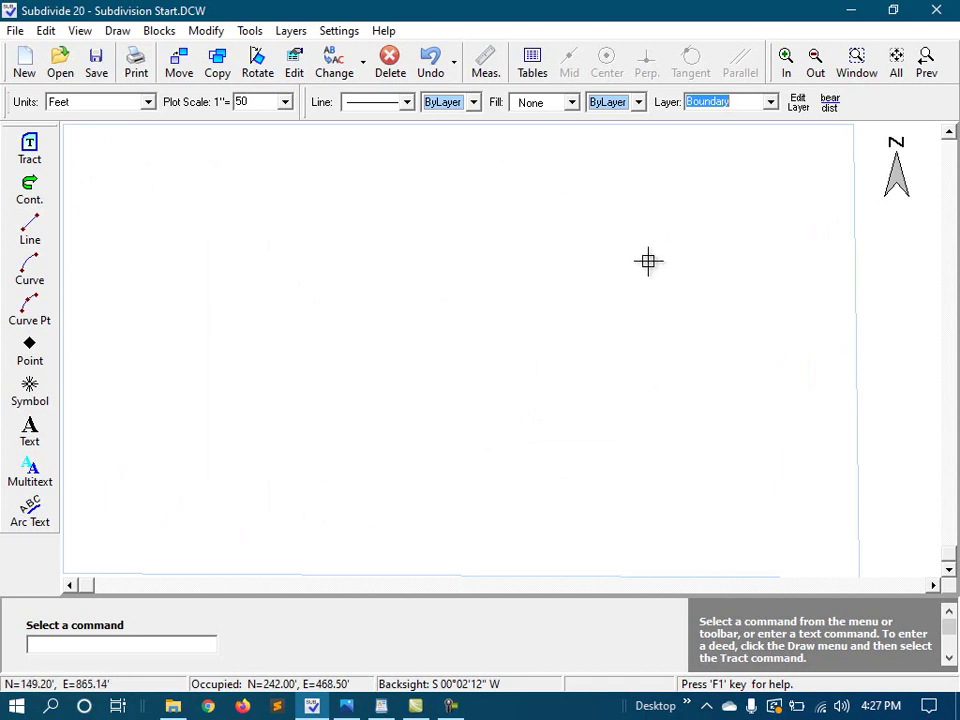
On the Road layer, draw a line from the midpoint of the west boundary to the midpoint of the east boundary
left_click(770, 102)
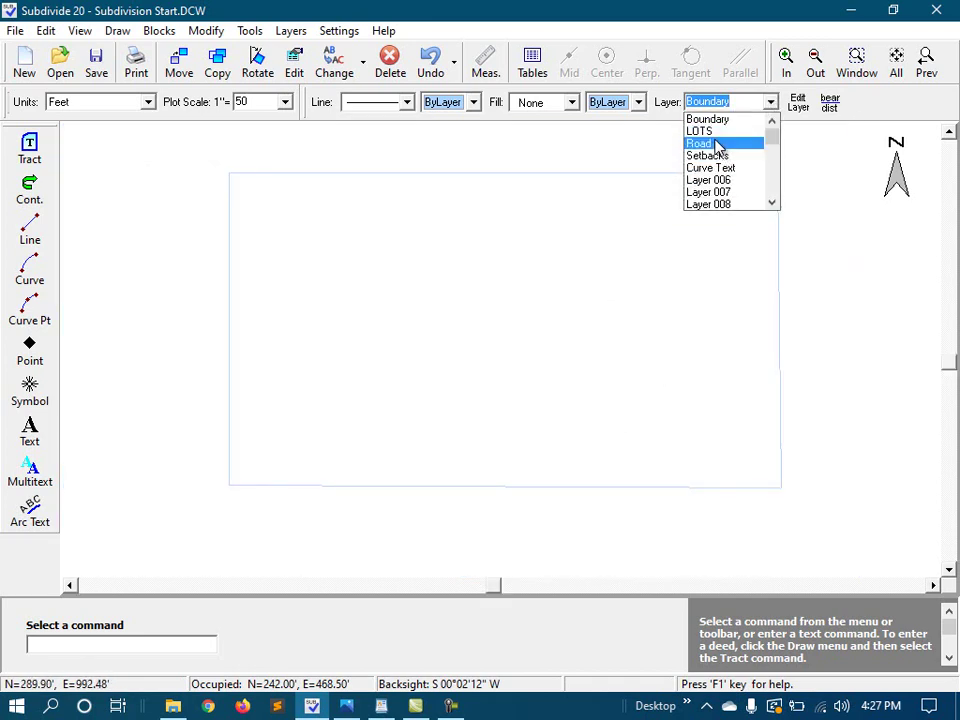
left_click(717, 145)
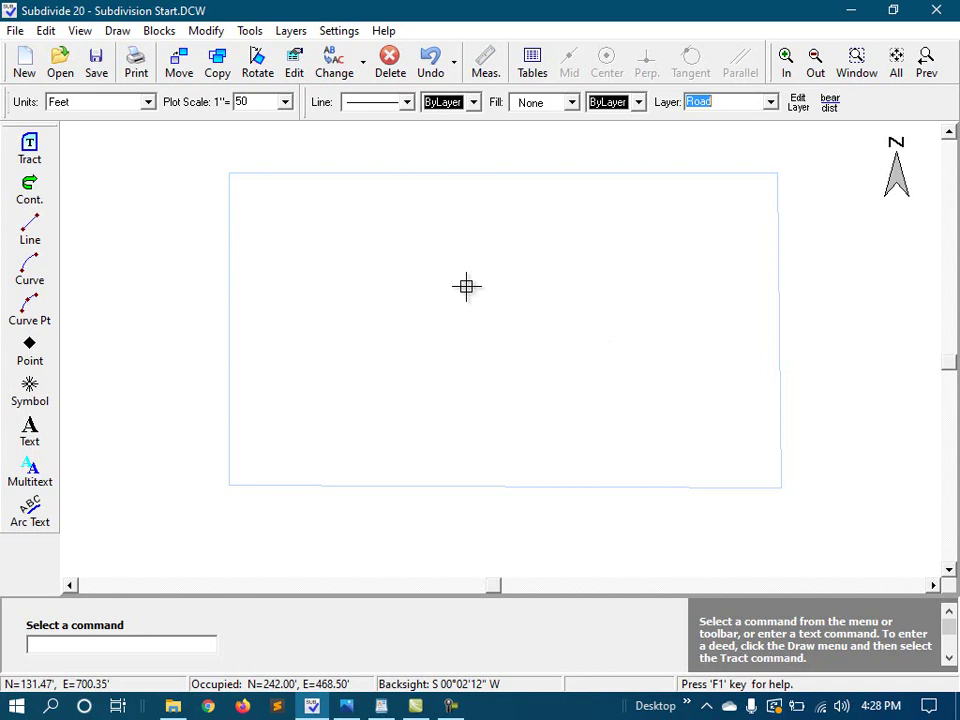
left_click(30, 228)
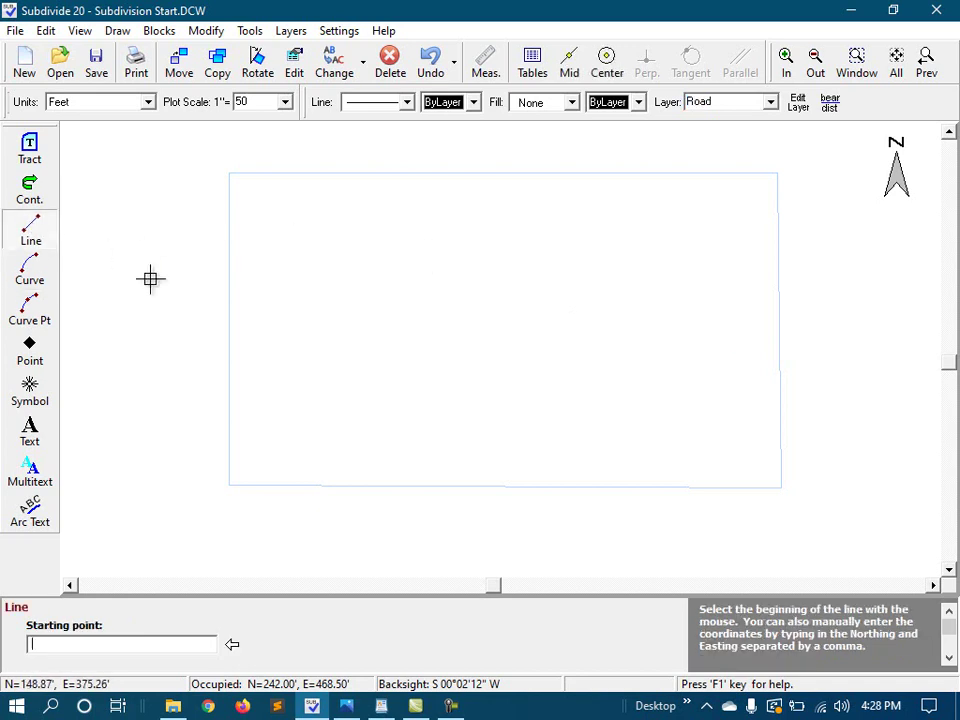
left_click(572, 63)
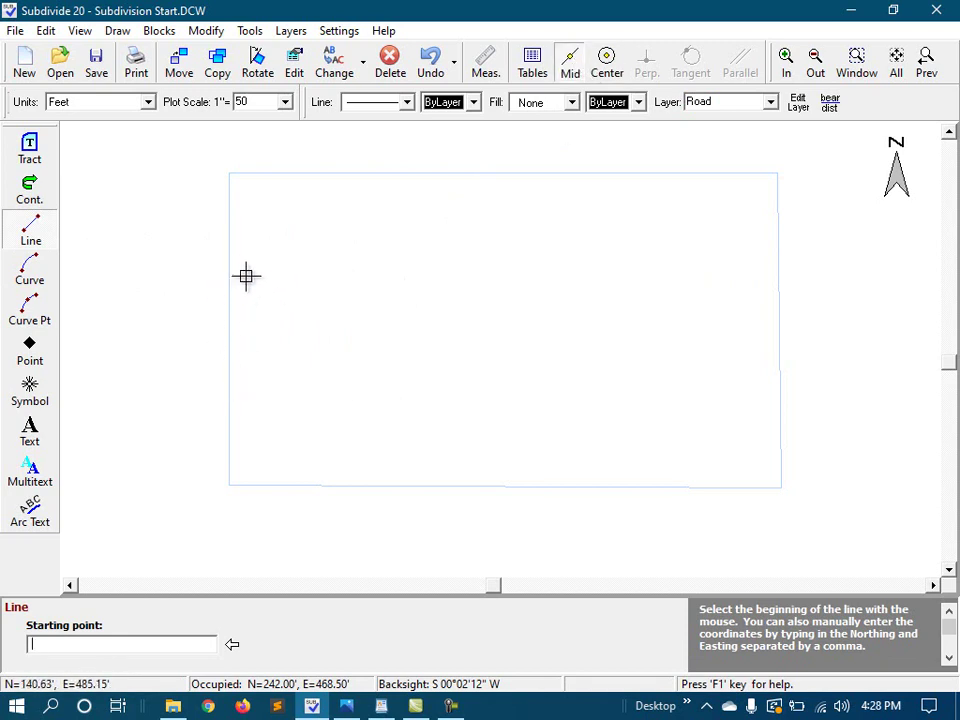
left_click(228, 300)
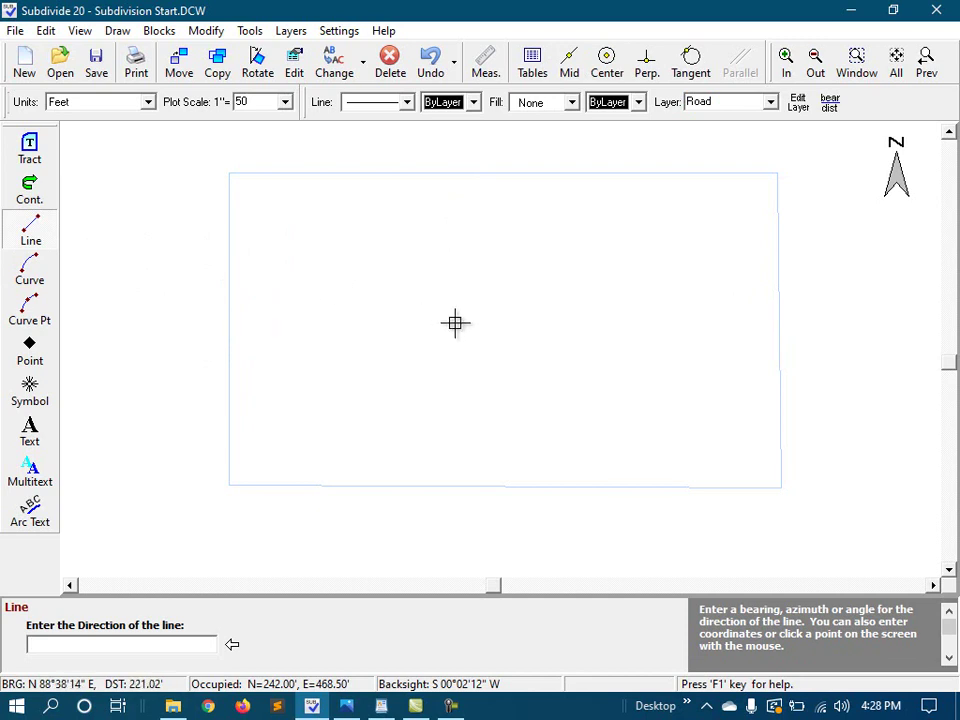
left_click(572, 68)
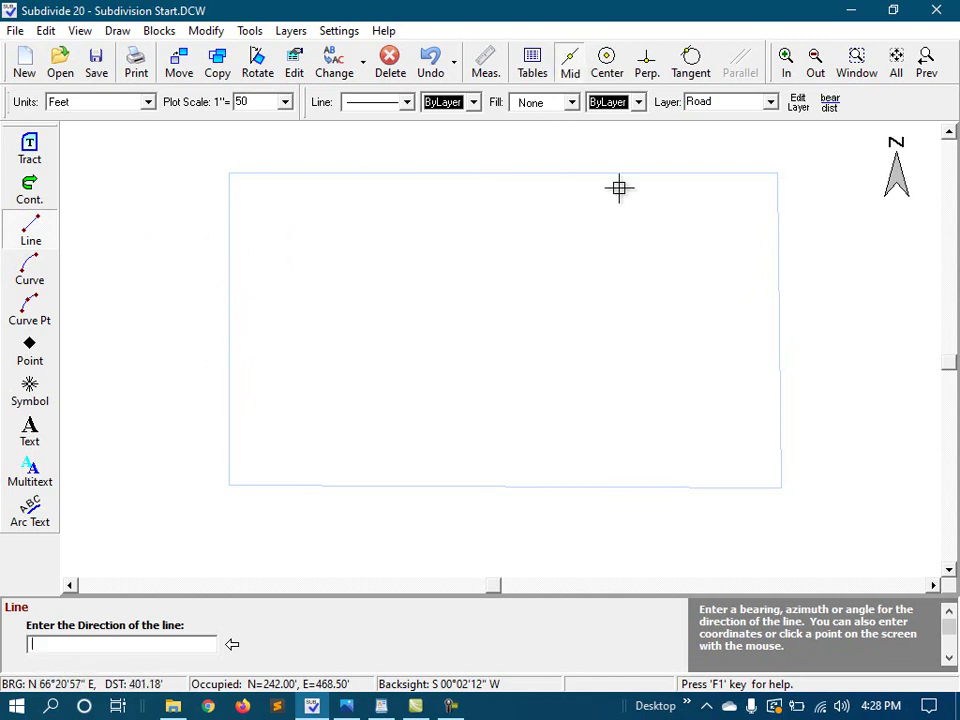
left_click(777, 303)
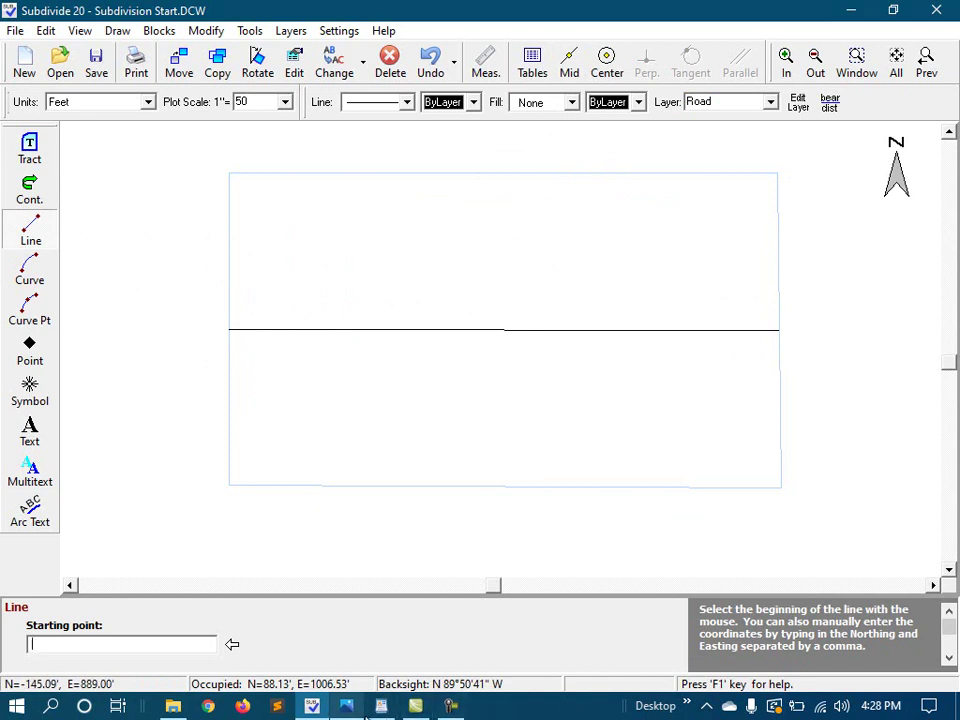
Consult the conceptual subdivision sketch in Photos, and offset the parcel's east boundary line 153 feet into the parcel
left_click(346, 706)
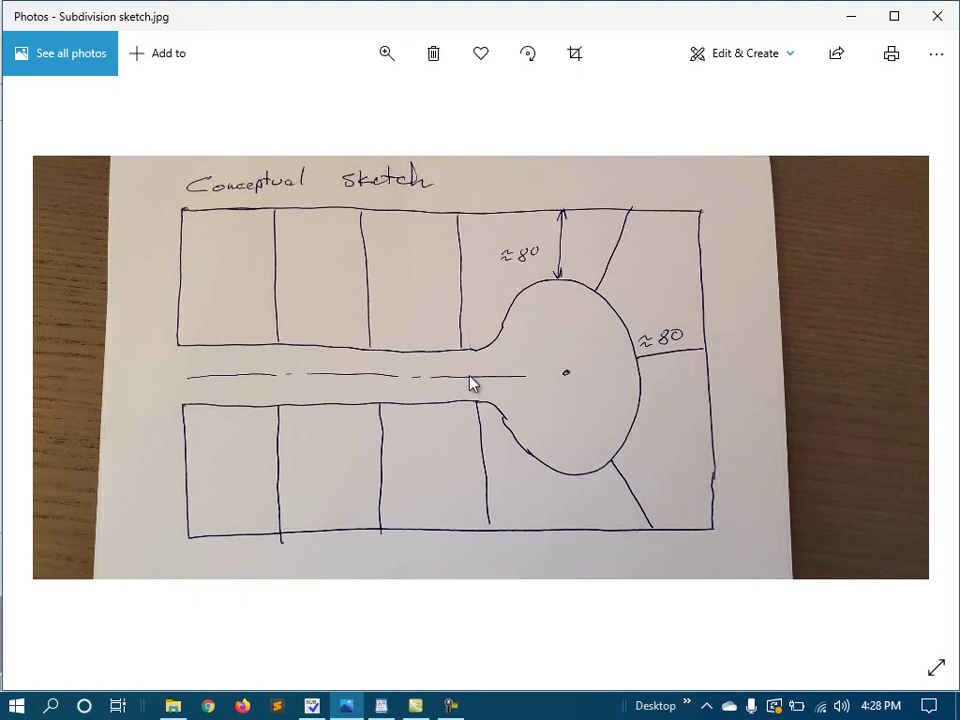
key("alt+Tab")
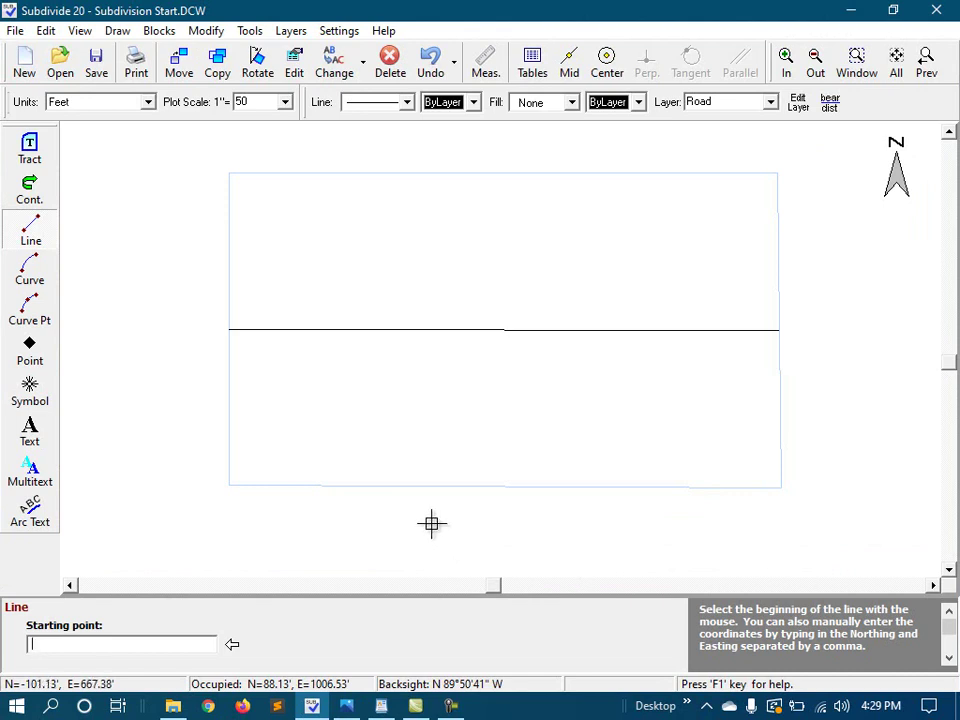
left_click(207, 31)
left_click(298, 398)
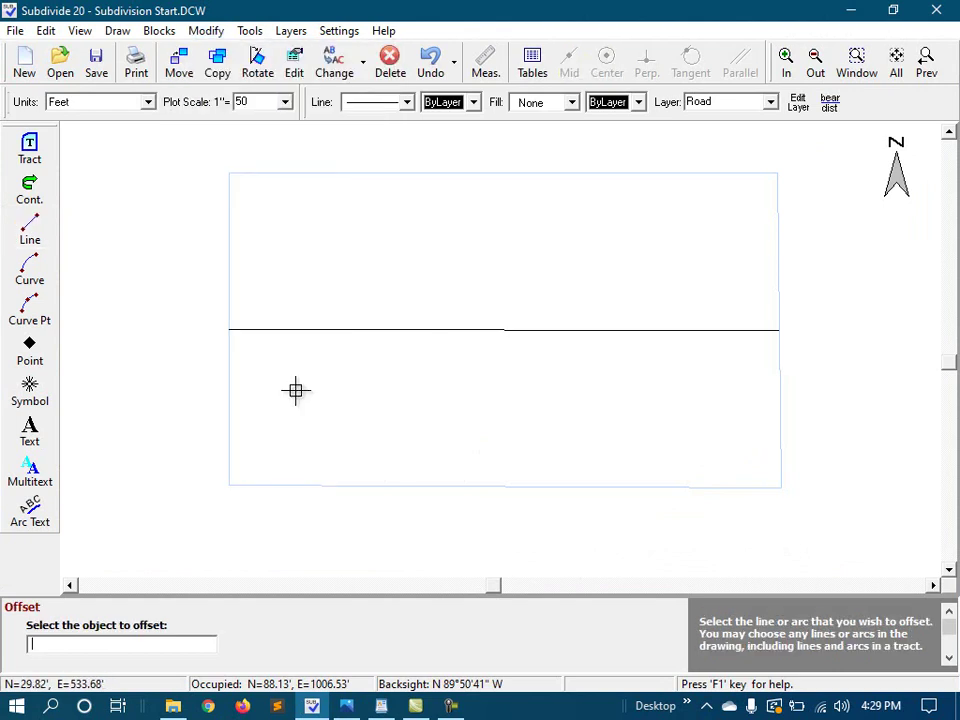
left_click(780, 296)
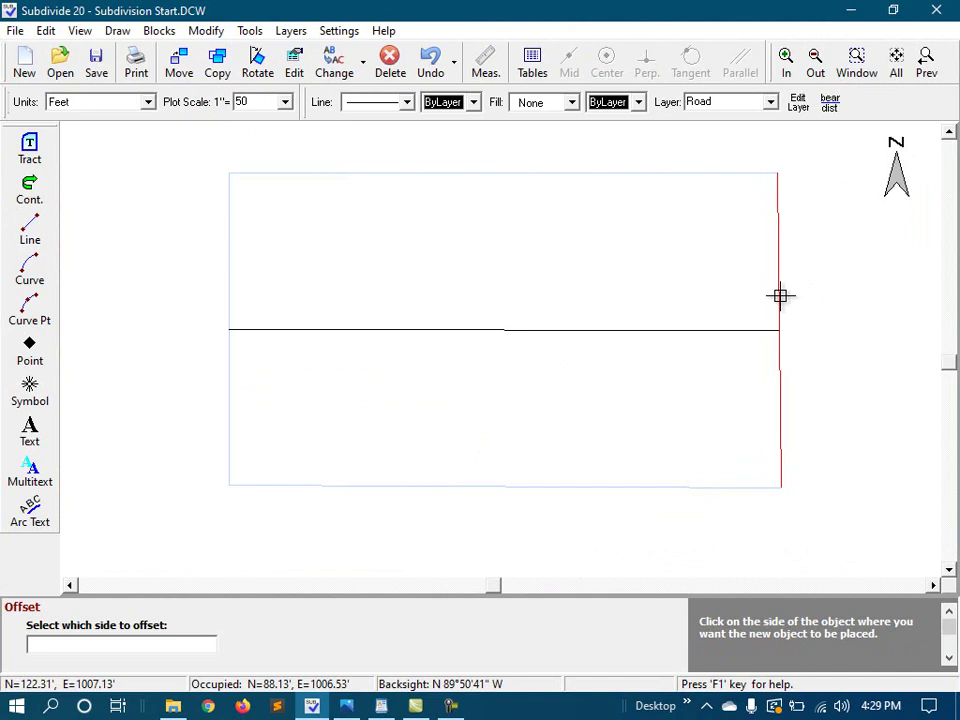
left_click(713, 290)
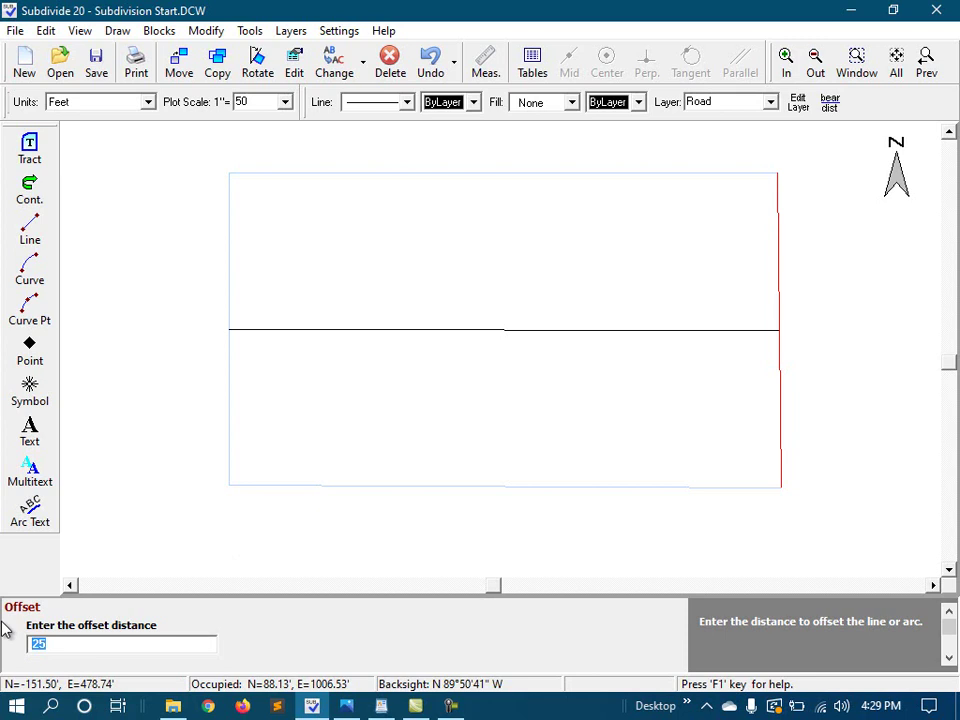
type("153")
key("Return")
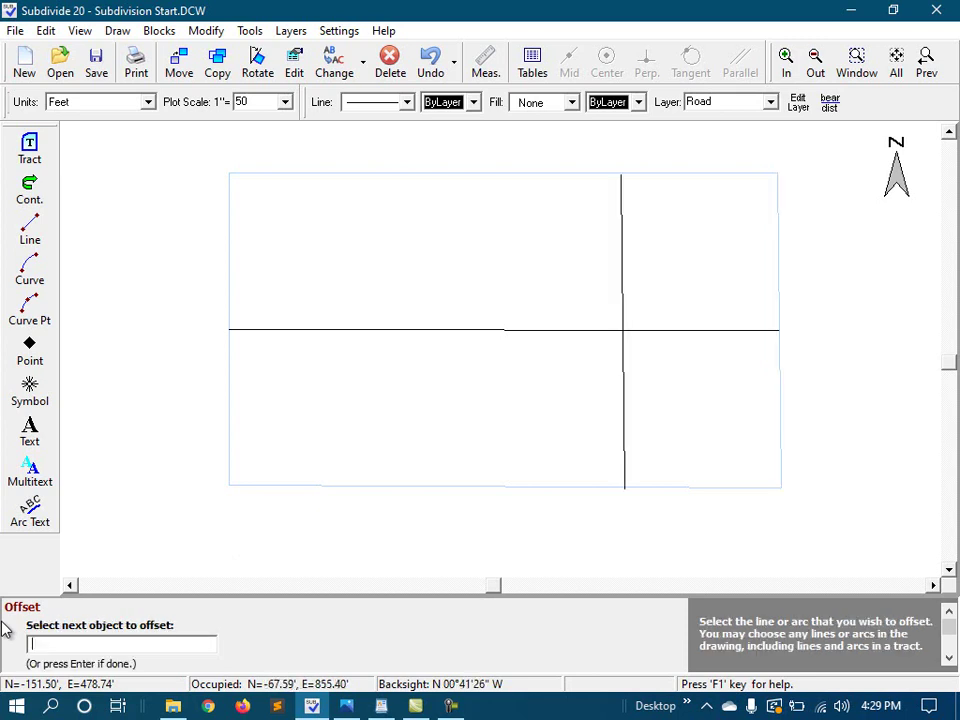
Trim the road centerline's east end at the vertical offset line and delete that offset line
left_click(212, 33)
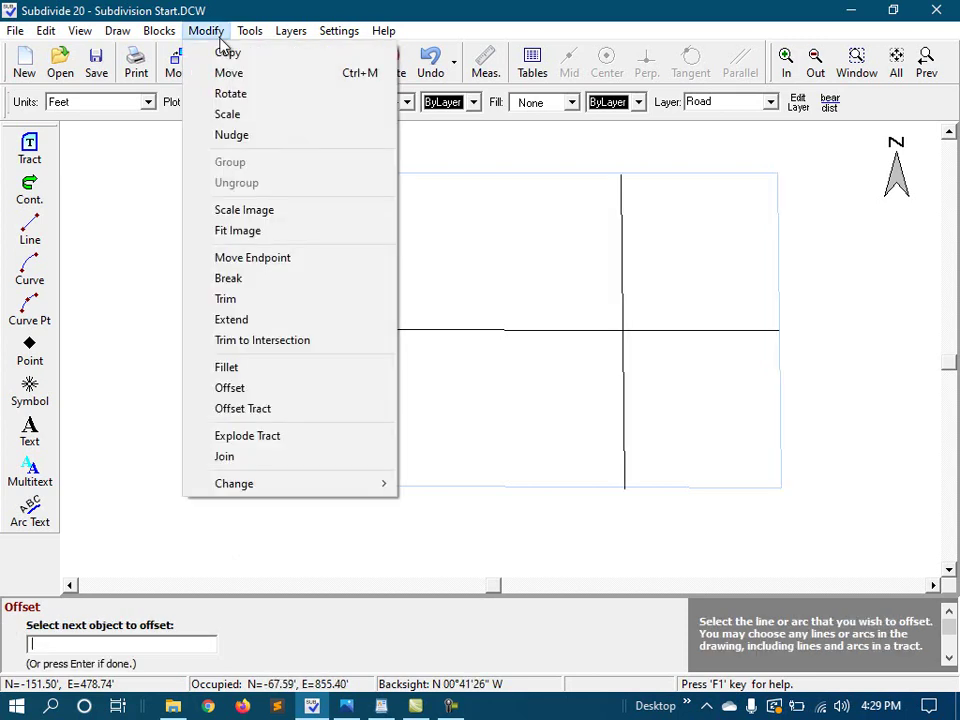
left_click(281, 302)
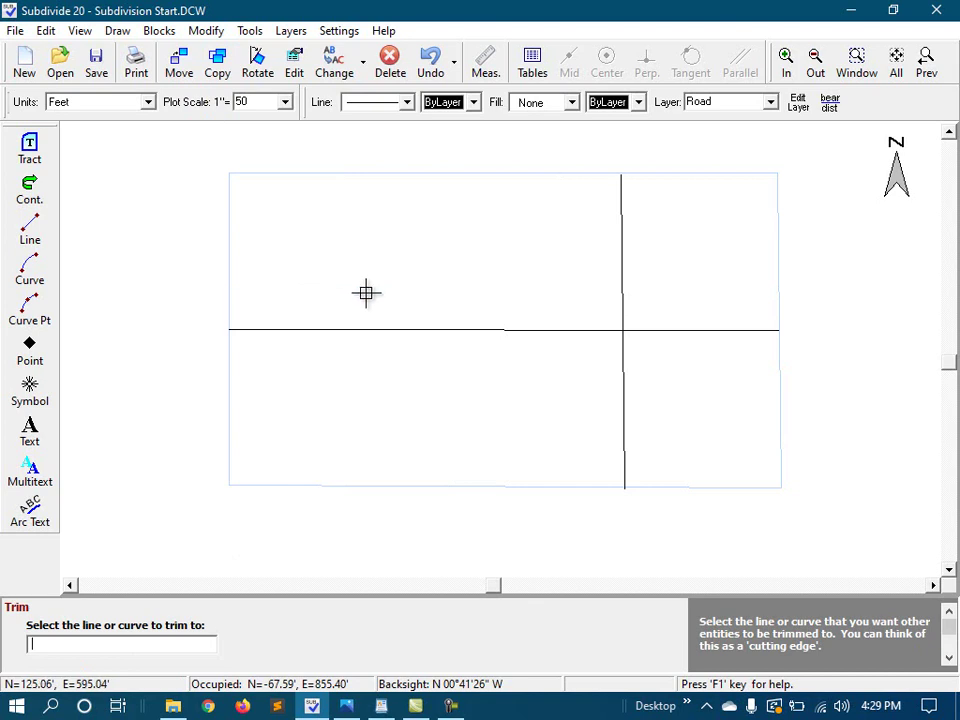
left_click(622, 281)
left_click(655, 329)
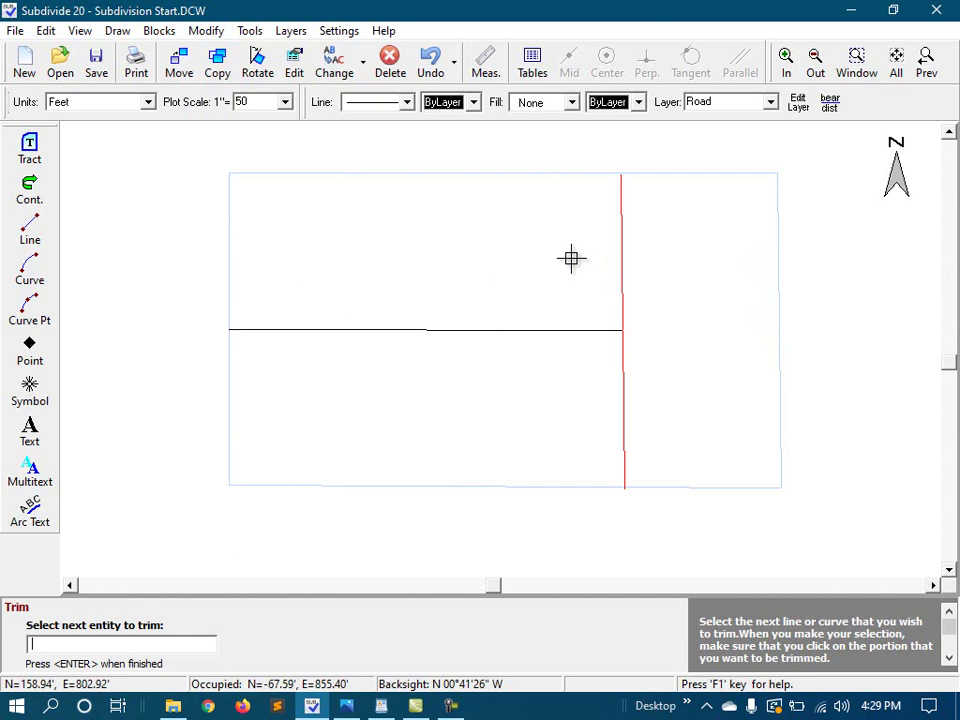
key("Return")
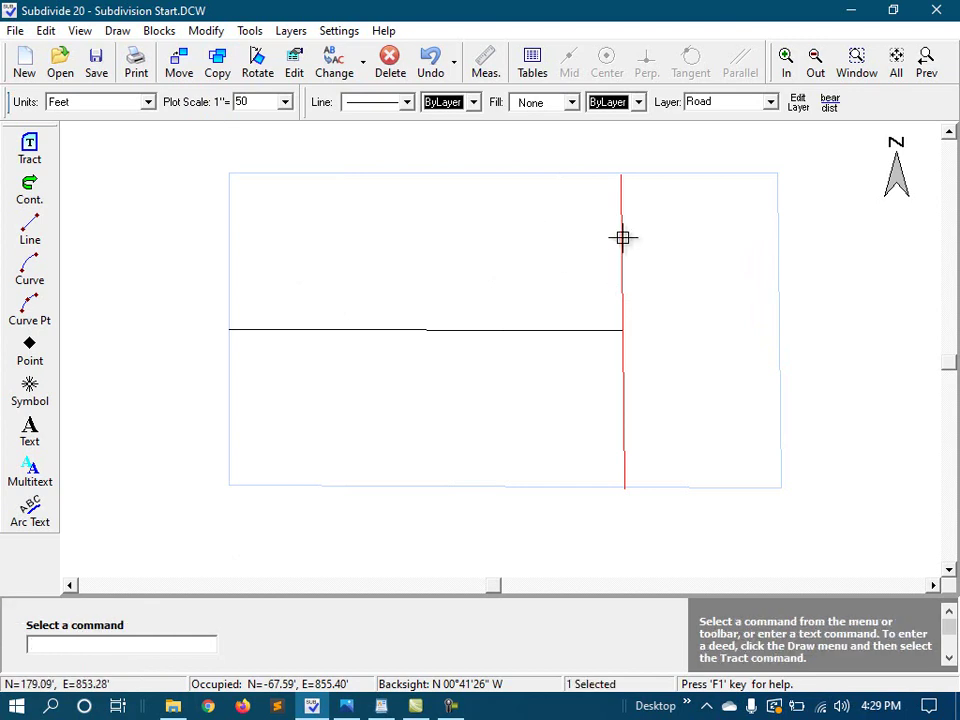
key("Delete")
key("Return")
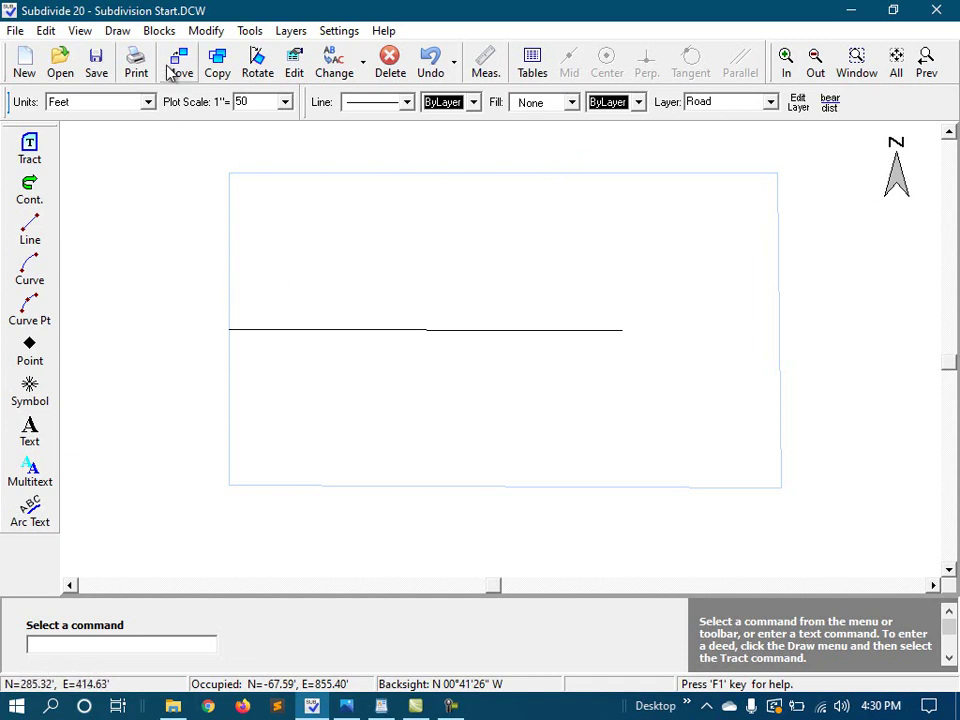
Offset the road centerline 25 feet to the north and 25 feet to the south for the road edges
left_click(205, 30)
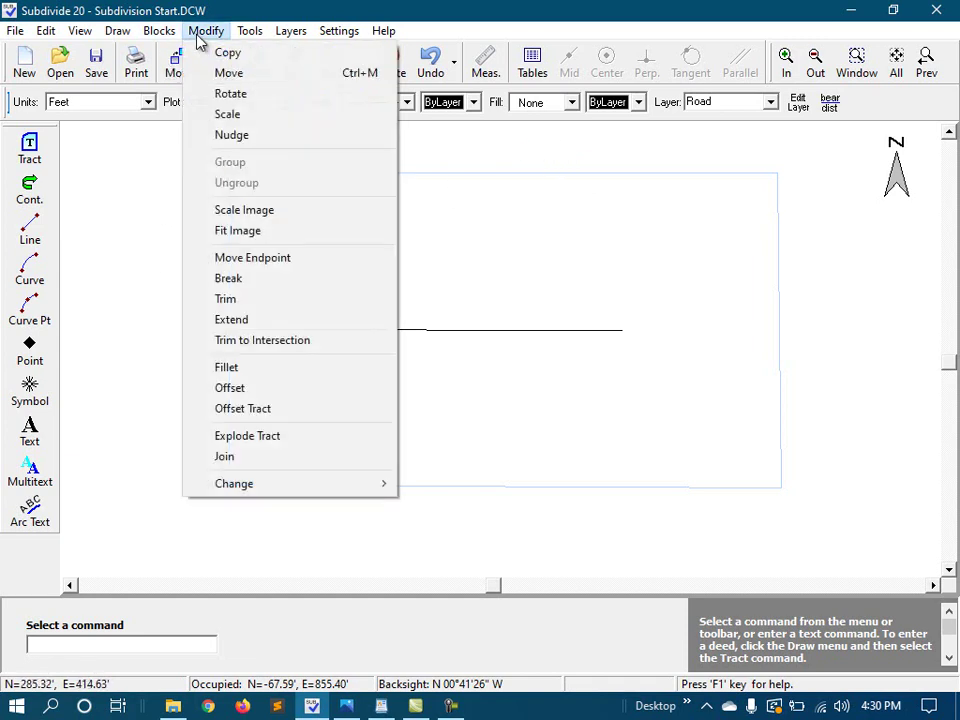
left_click(268, 389)
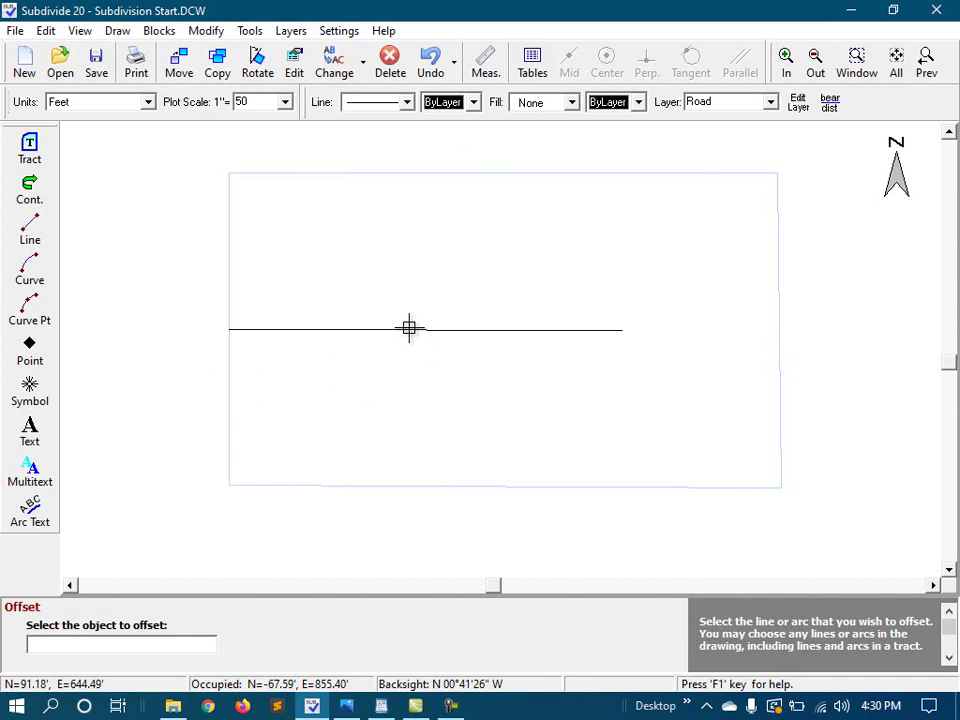
left_click(409, 328)
left_click(410, 301)
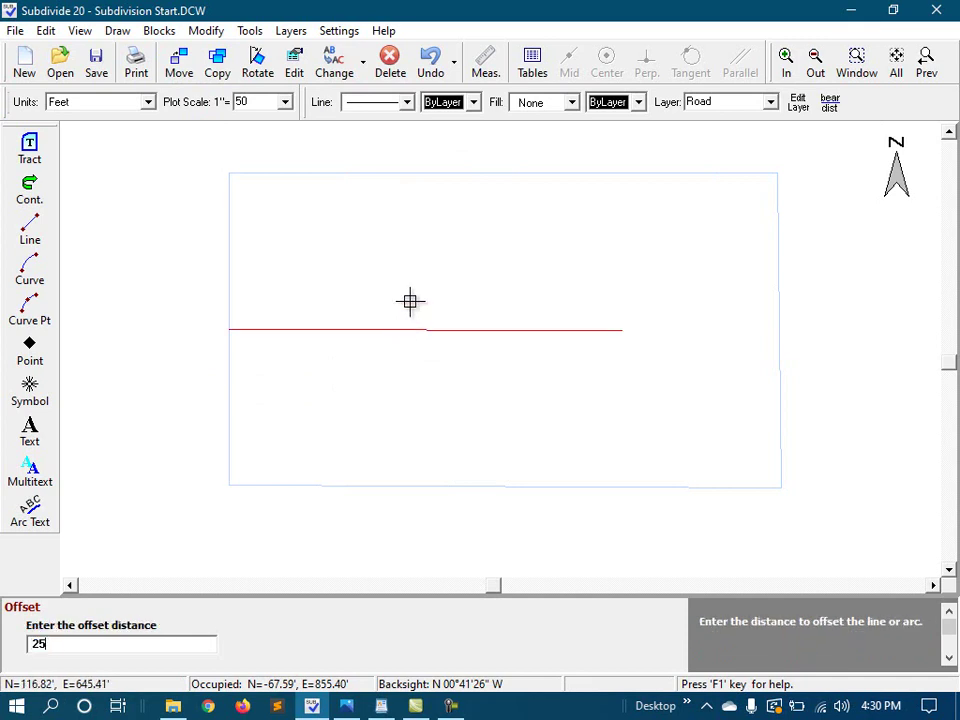
type("25")
key("Return")
left_click(413, 329)
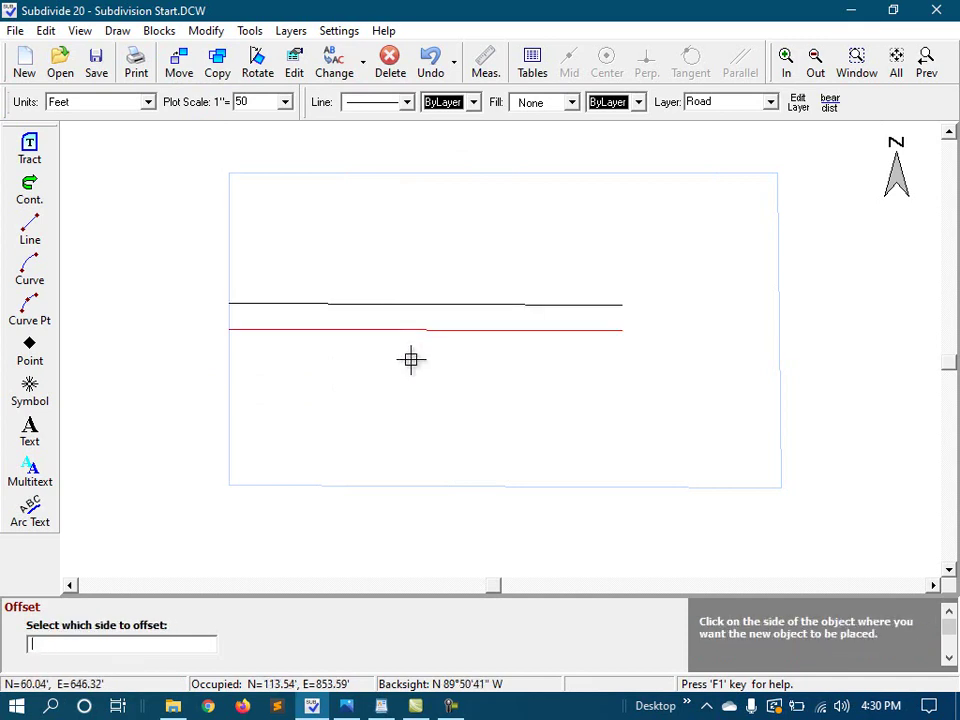
left_click(411, 361)
key("Return")
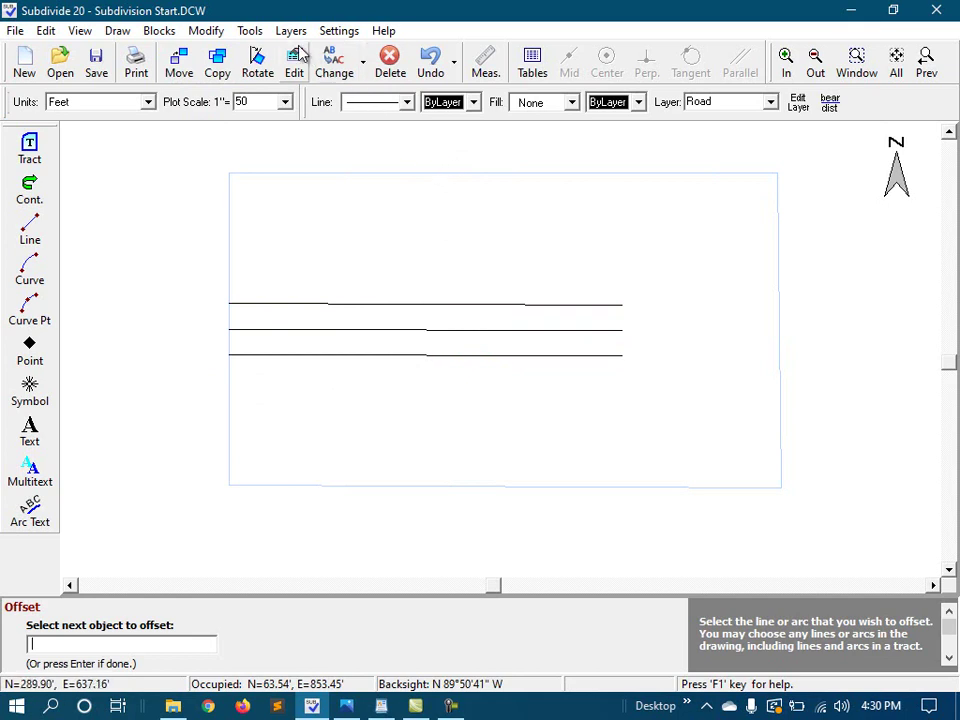
Create a cul-de-sac at the road centerline's east end with 73 ft radius, 12 ft entry/exit radius and 50 ft road width
left_click(250, 31)
mouse_move(381, 192)
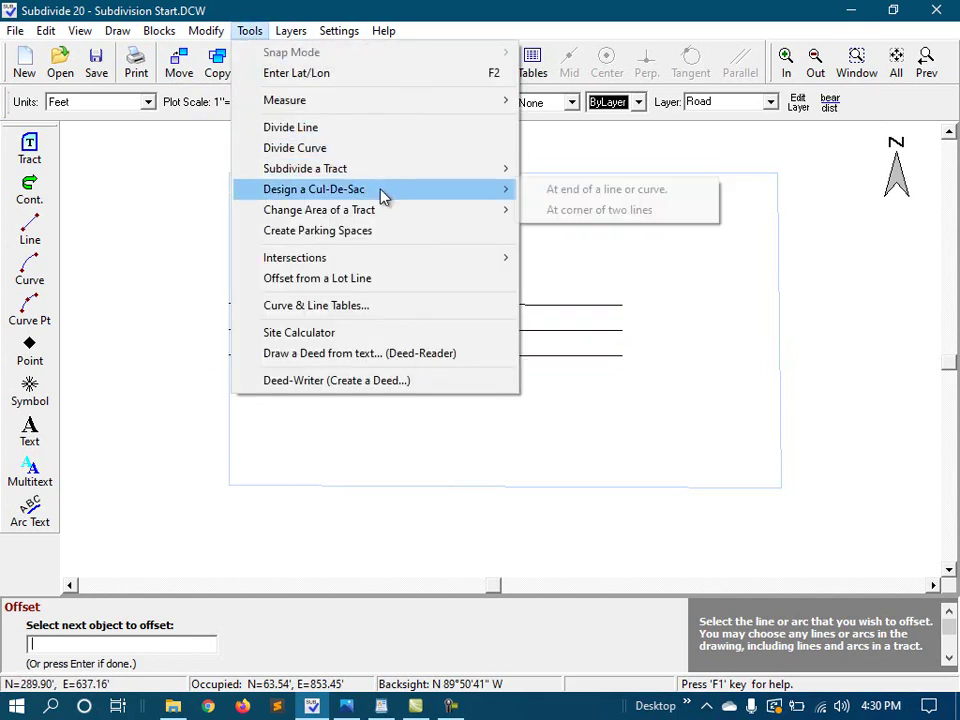
left_click(573, 191)
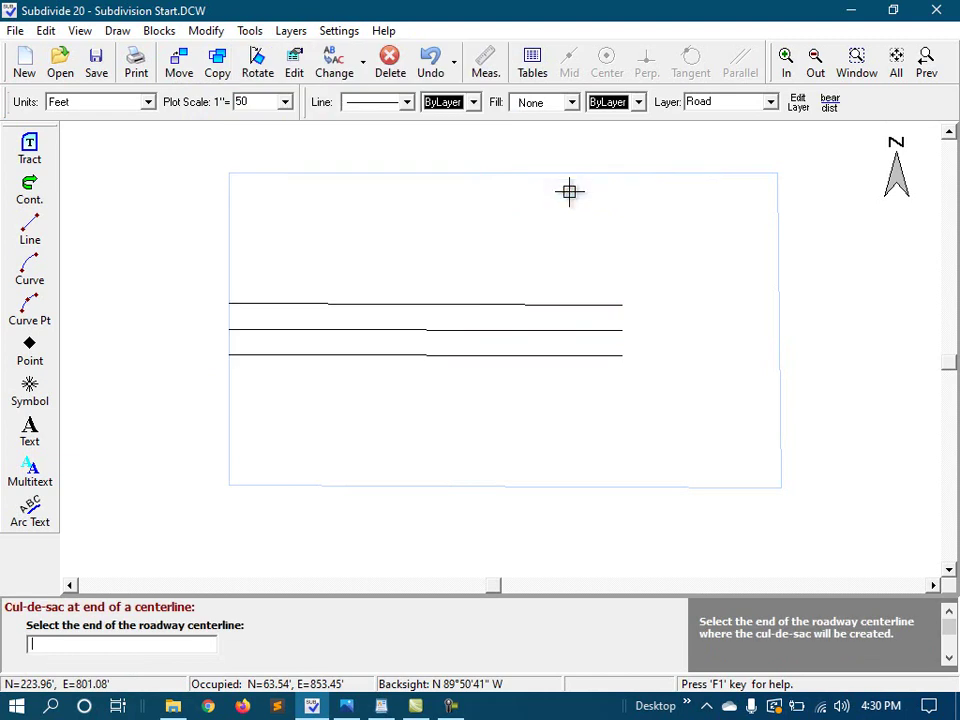
left_click(618, 329)
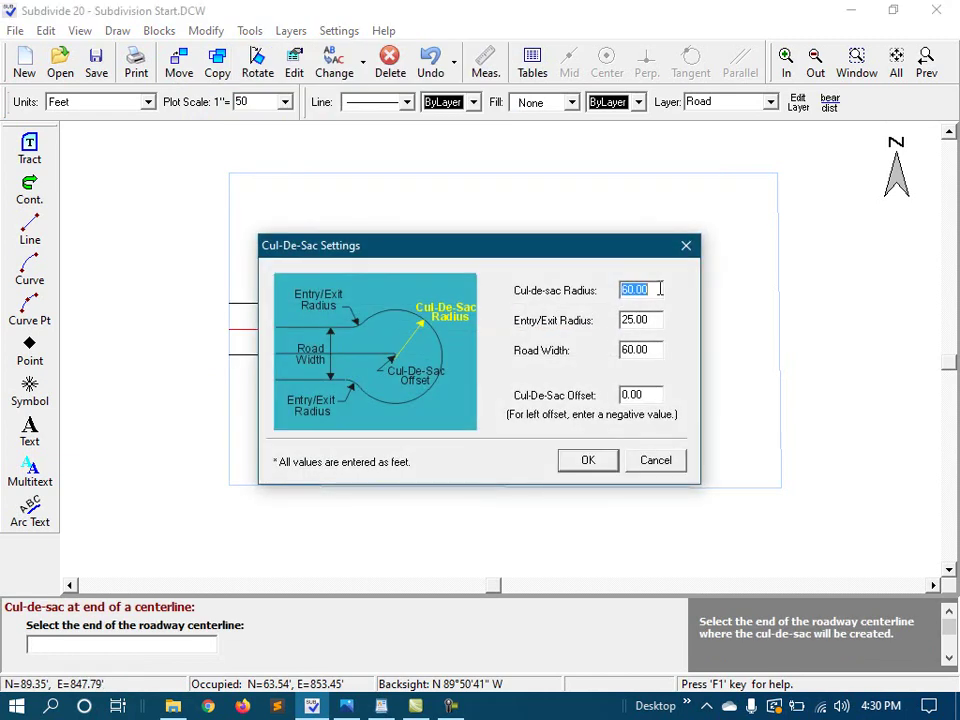
left_click_drag(660, 289, 604, 291)
type("73")
left_click(658, 320)
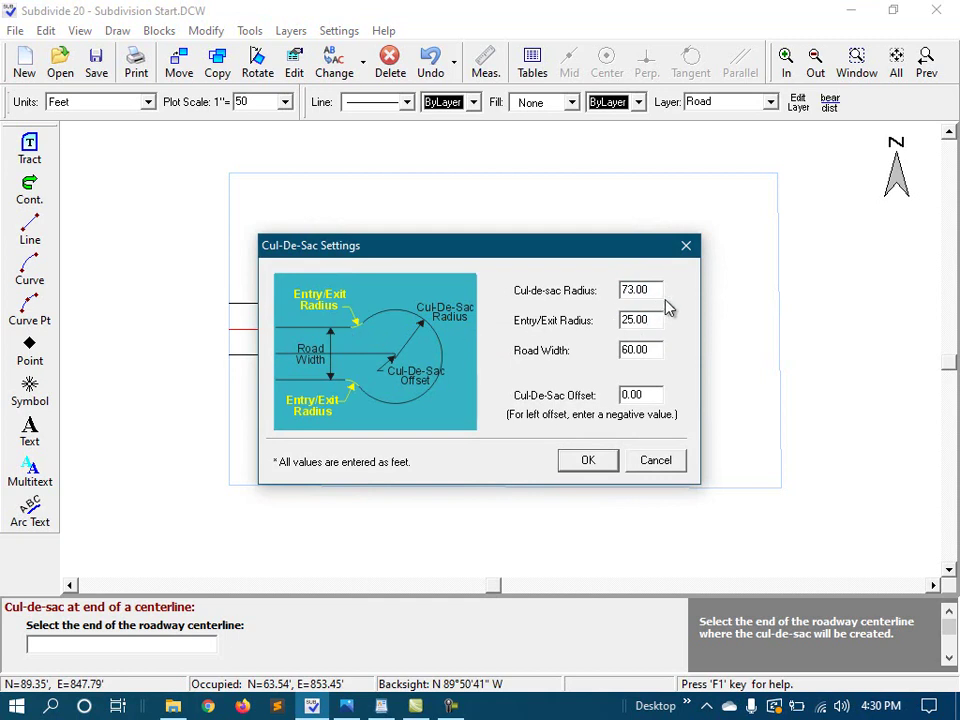
left_click_drag(656, 318, 574, 317)
type("12")
key("Tab")
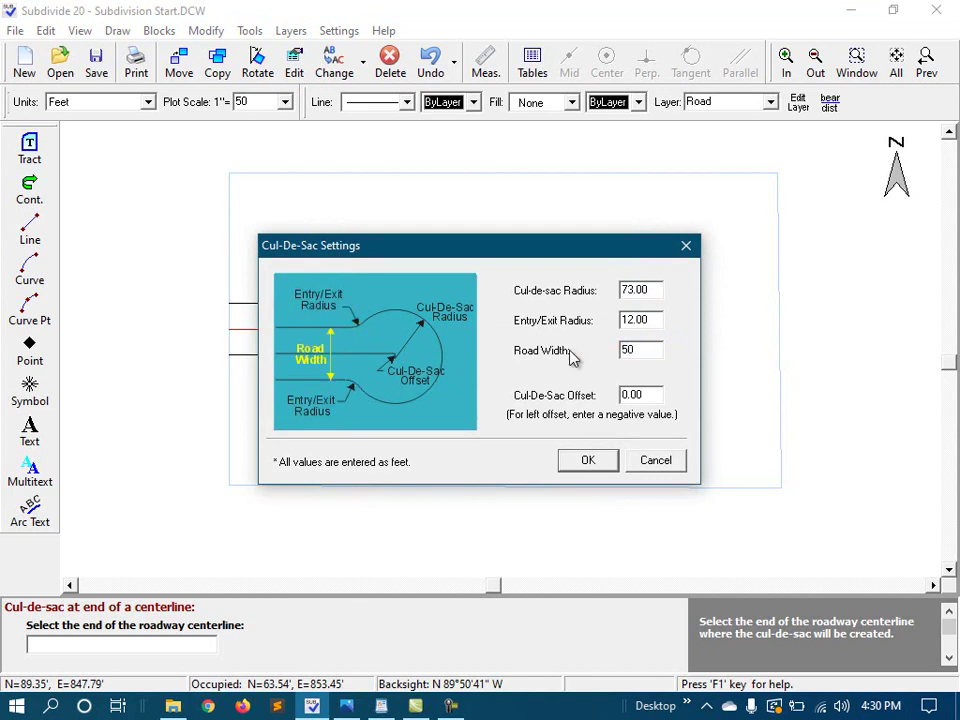
left_click(586, 462)
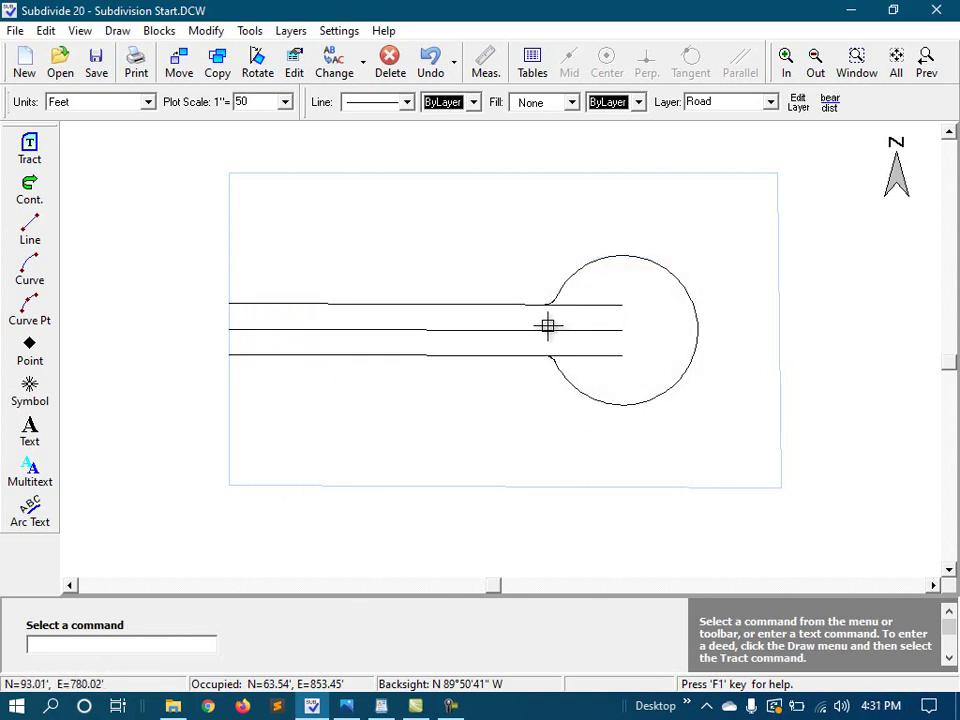
Trim the north road edge to the cul-de-sac's north entry curve, removing the part that runs inside the cul-de-sac
scroll(548, 320, "up", 5)
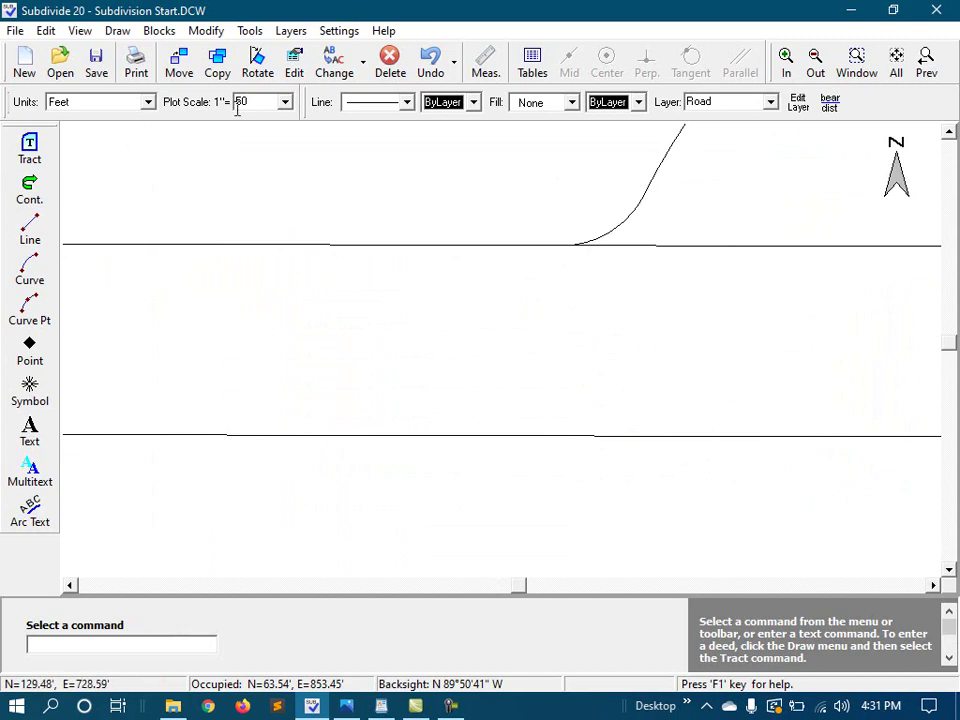
left_click(203, 30)
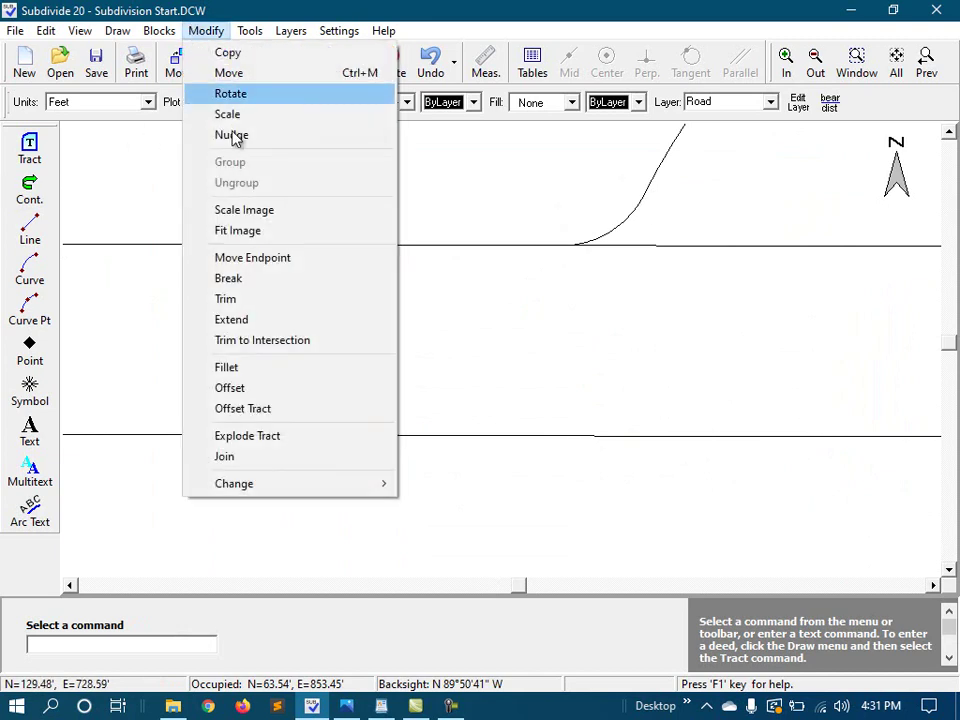
left_click(281, 299)
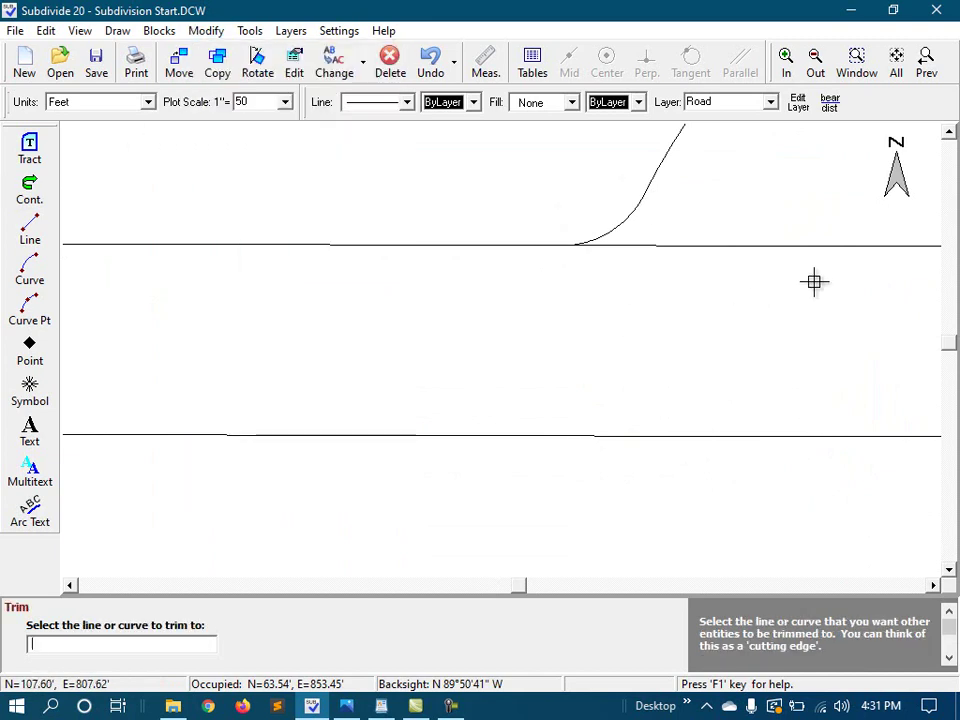
left_click(619, 229)
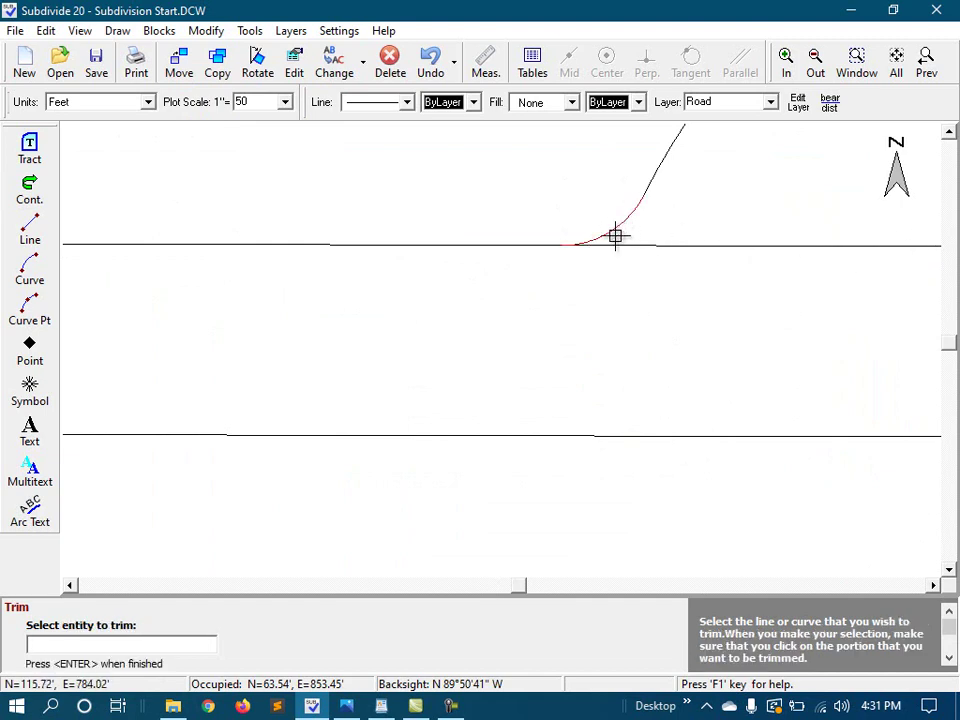
left_click(687, 250)
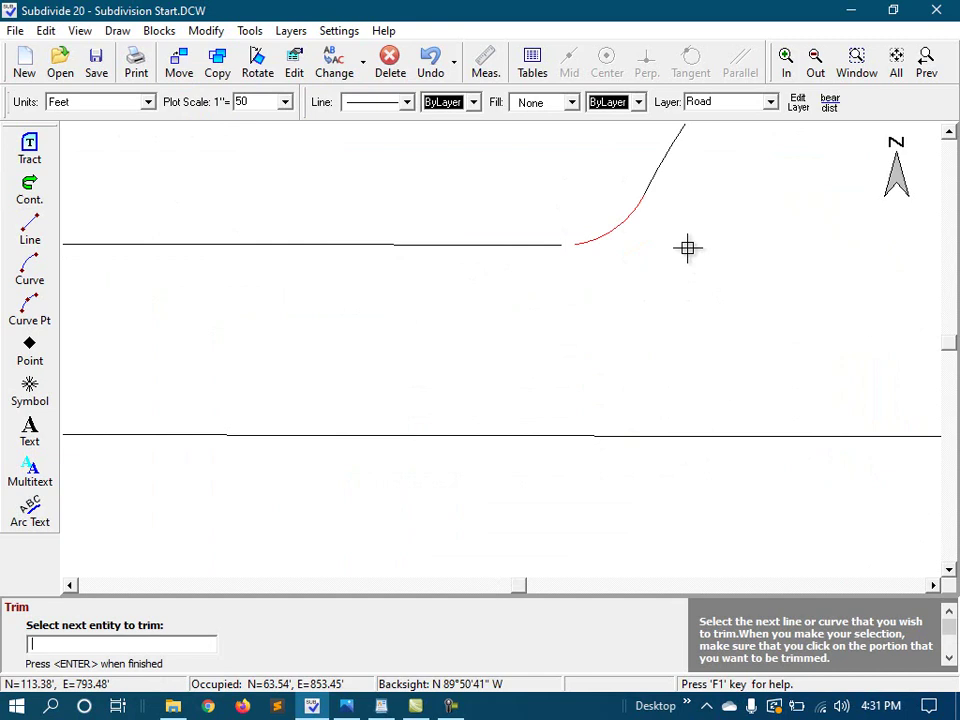
key("Return")
Trim the south road edge to the cul-de-sac's south entry curve, removing the part that runs inside the cul-de-sac
scroll(680, 284, "down", 2)
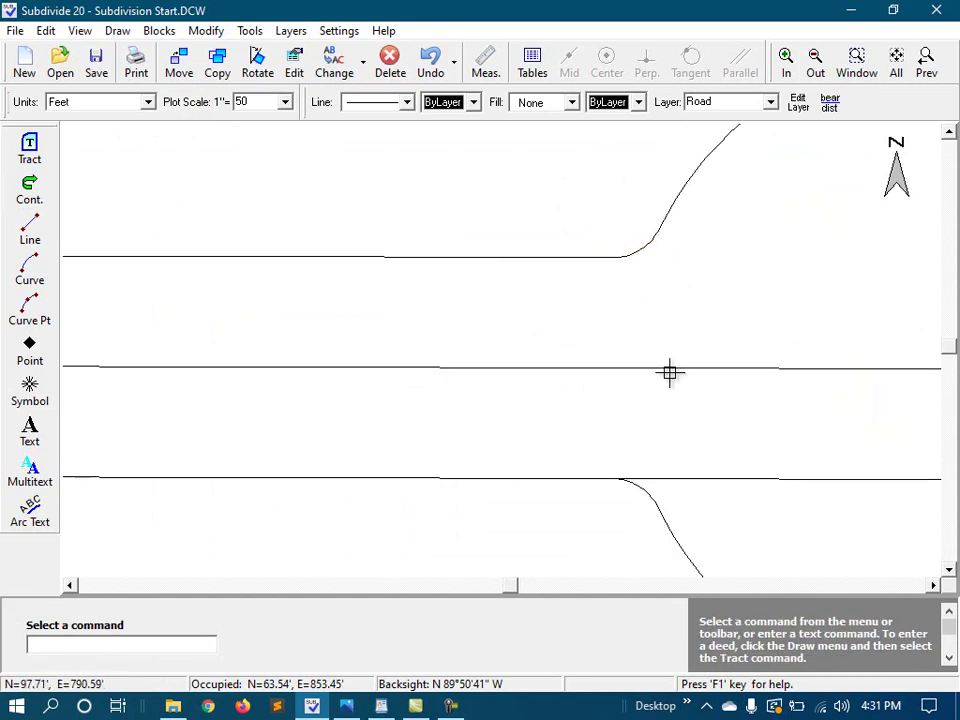
left_click(206, 31)
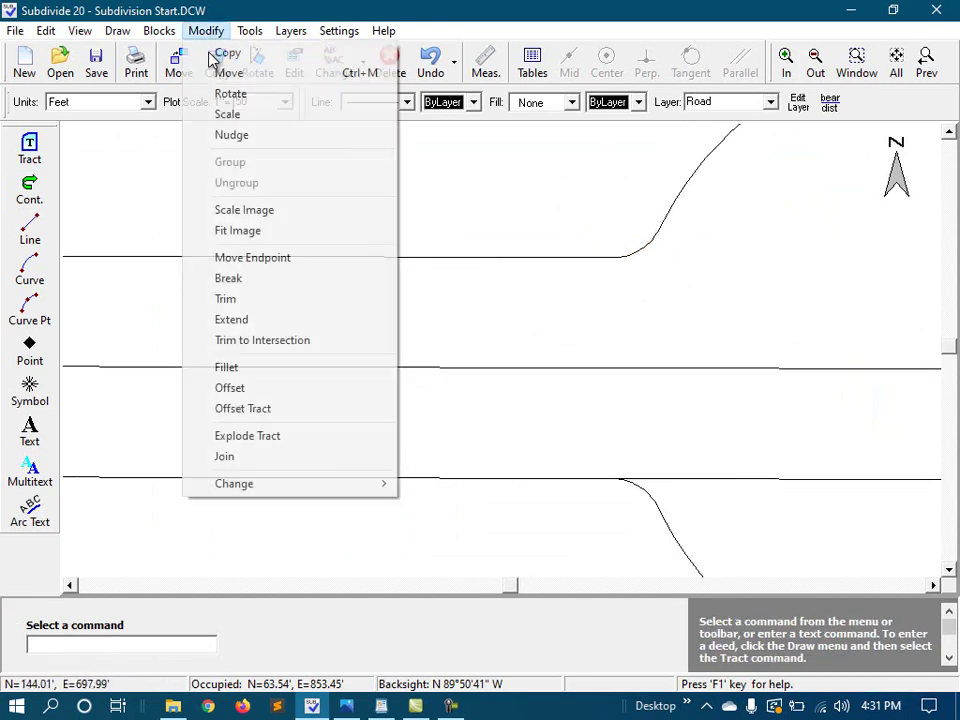
left_click(285, 299)
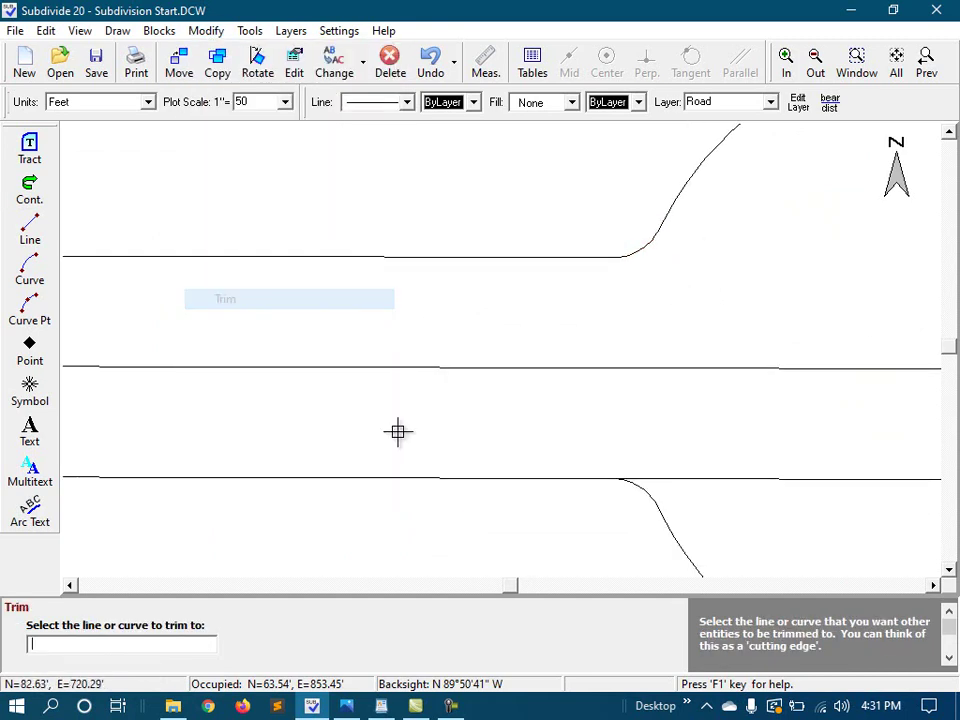
left_click(636, 488)
left_click(666, 476)
key("Return")
scroll(665, 448, "down", 3)
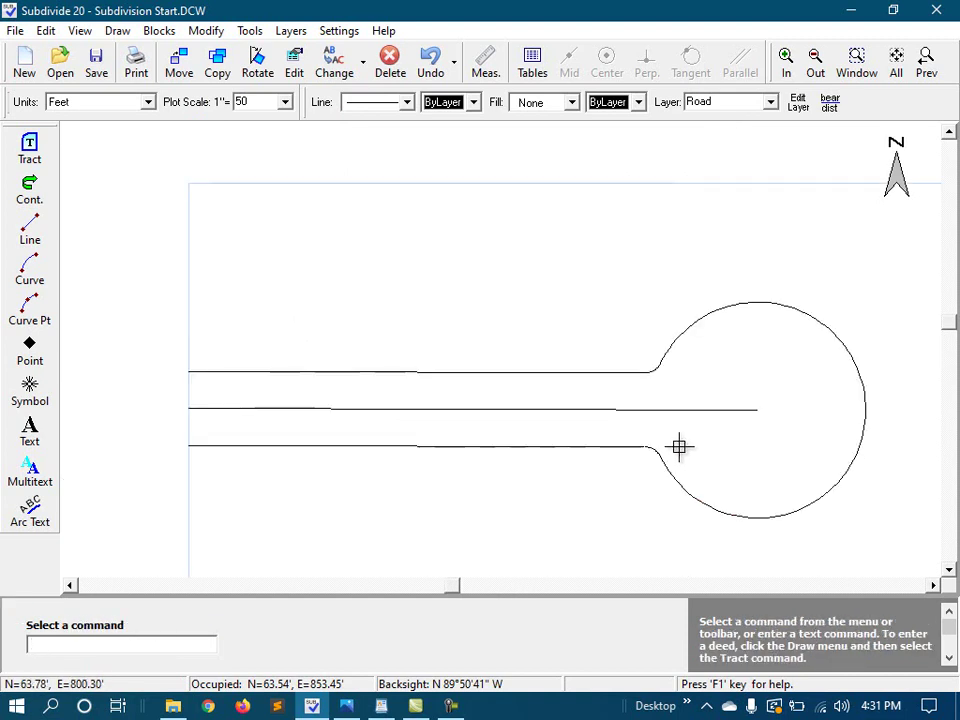
scroll(596, 499, "up", 1)
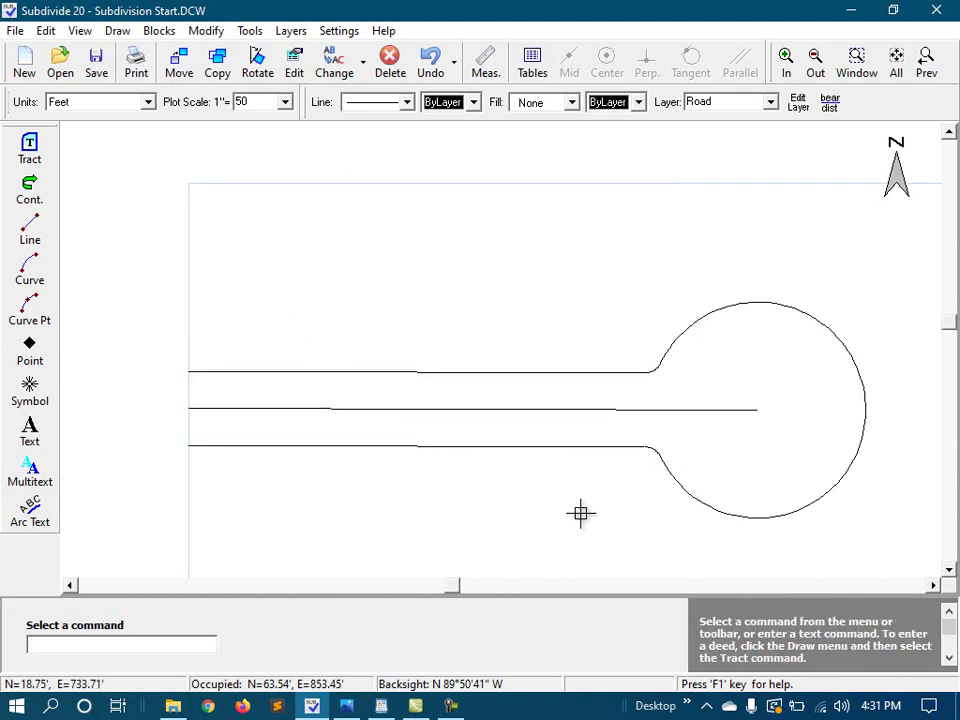